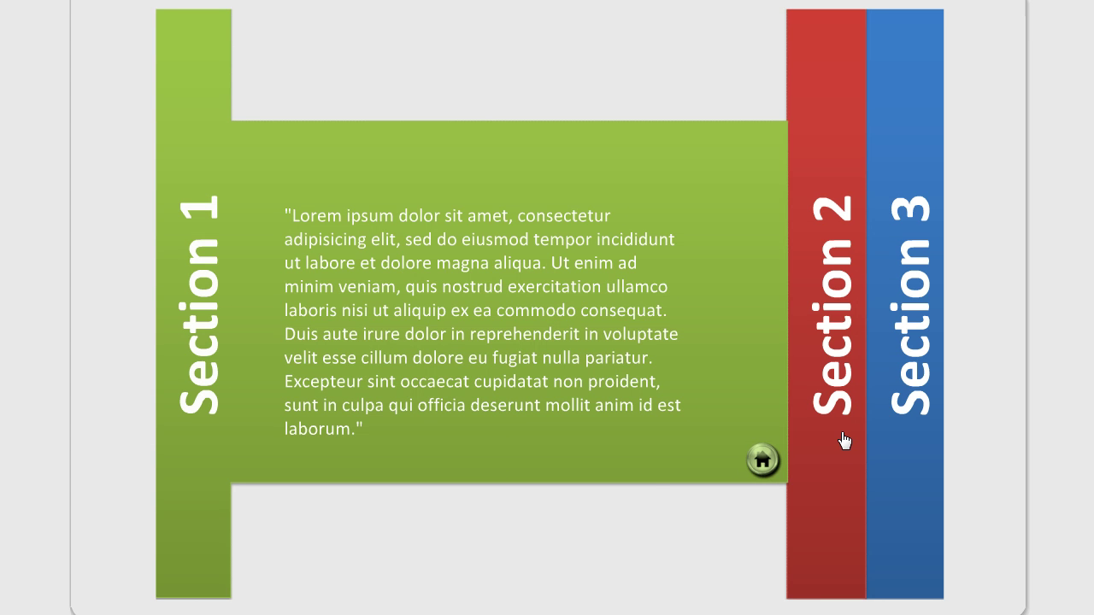
# Step: In the published player, visit Section 3, return home, then open Section 2's red content
pyautogui.click(844, 440)
pyautogui.click(914, 443)
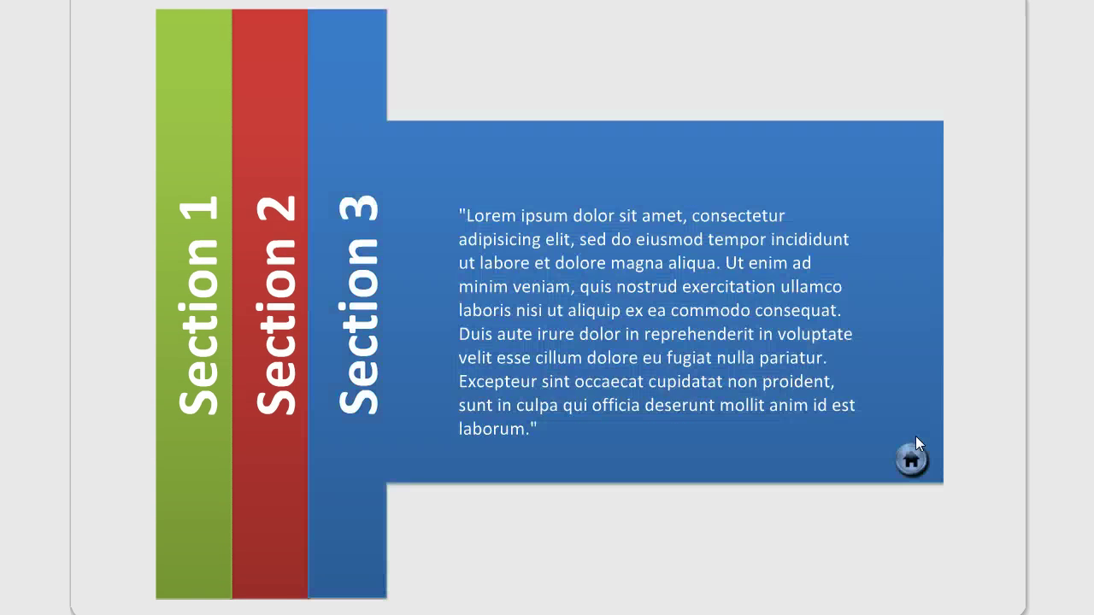
pyautogui.click(283, 455)
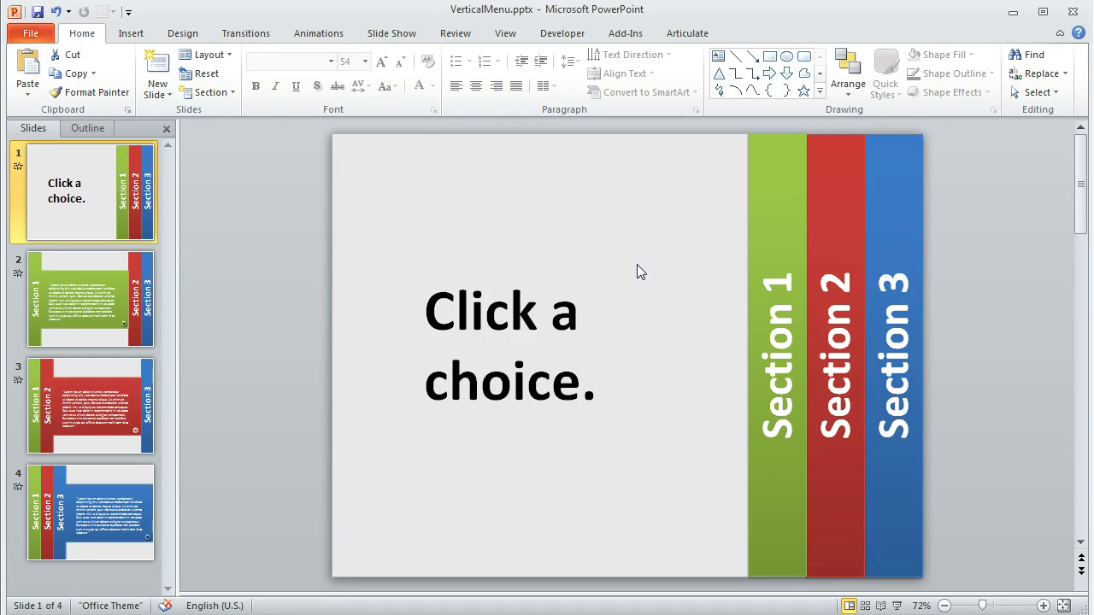
pyautogui.click(759, 140)
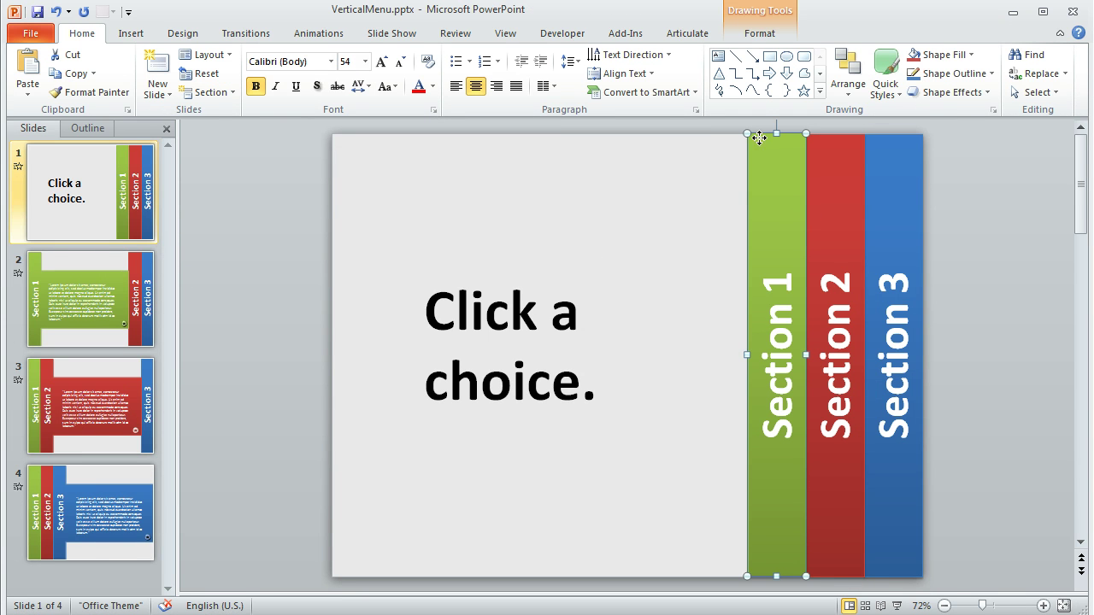
pyautogui.click(825, 141)
pyautogui.click(886, 139)
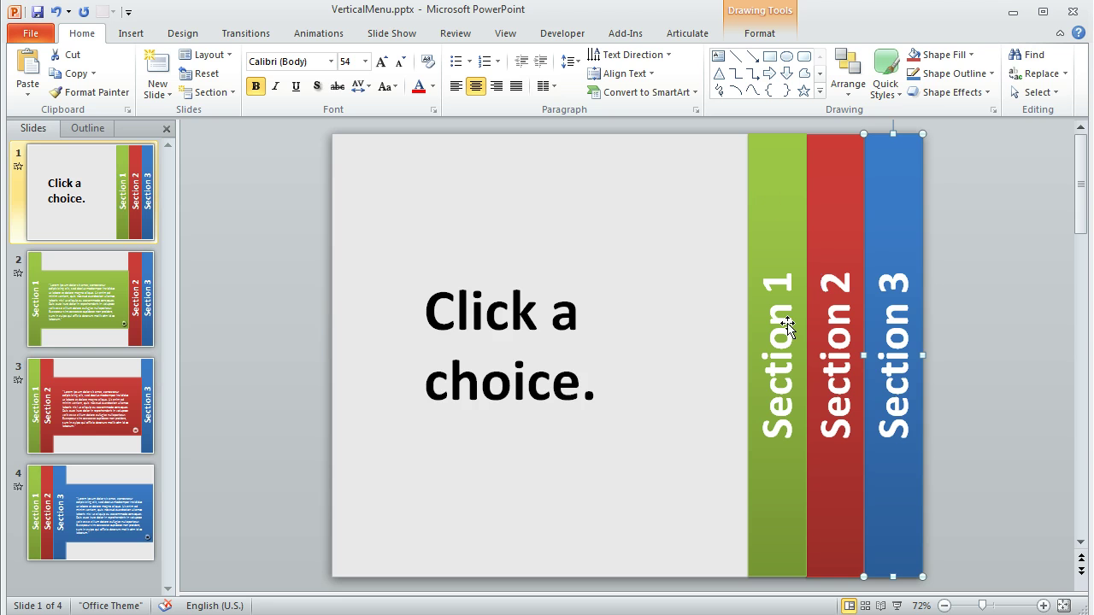
pyautogui.click(749, 35)
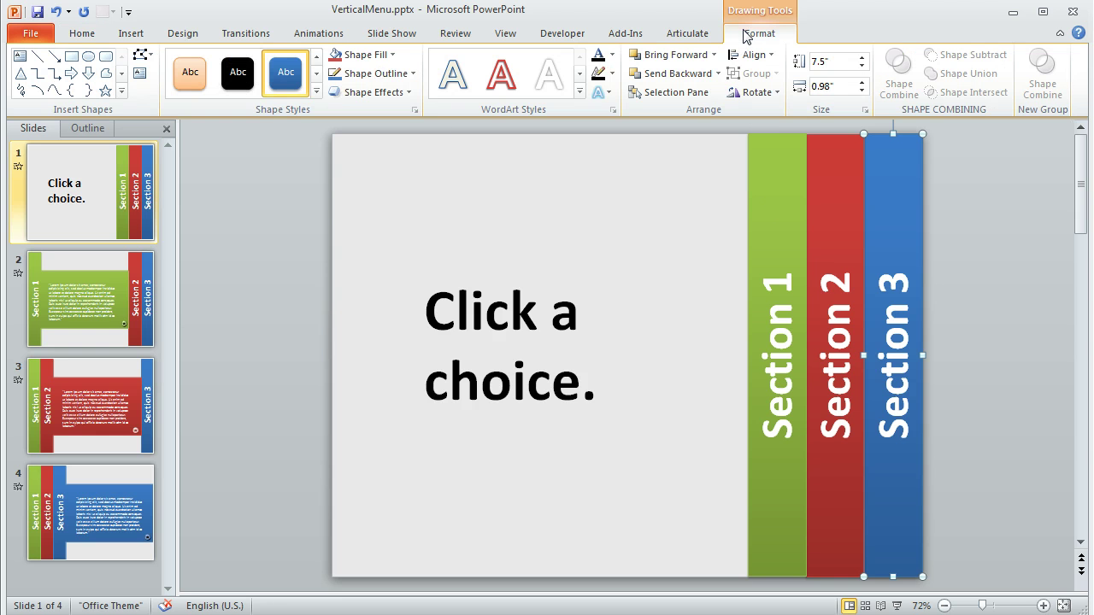
pyautogui.click(415, 111)
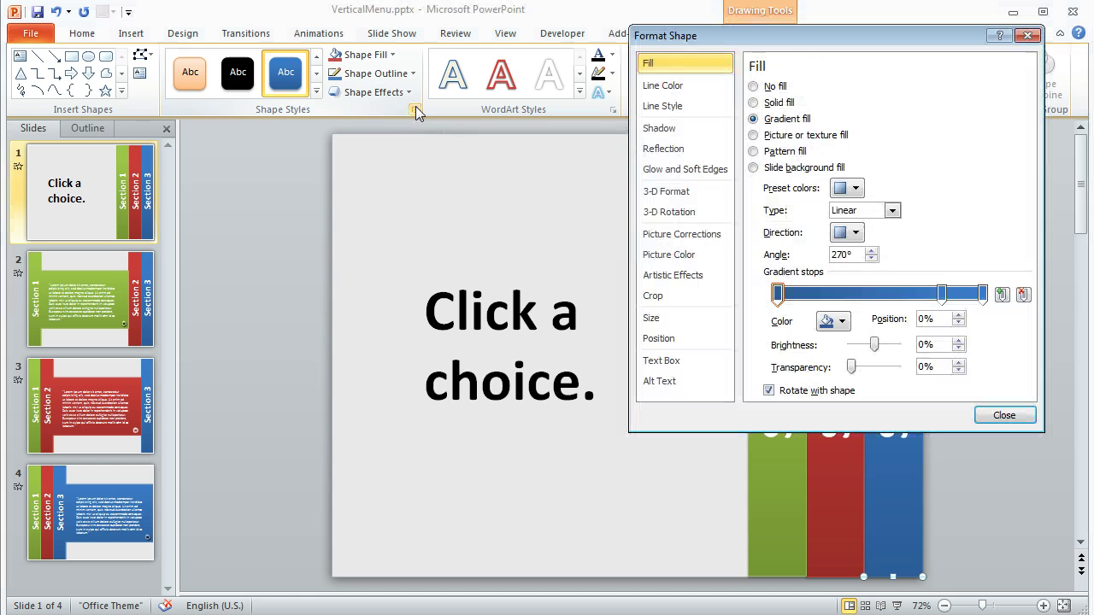
pyautogui.click(687, 371)
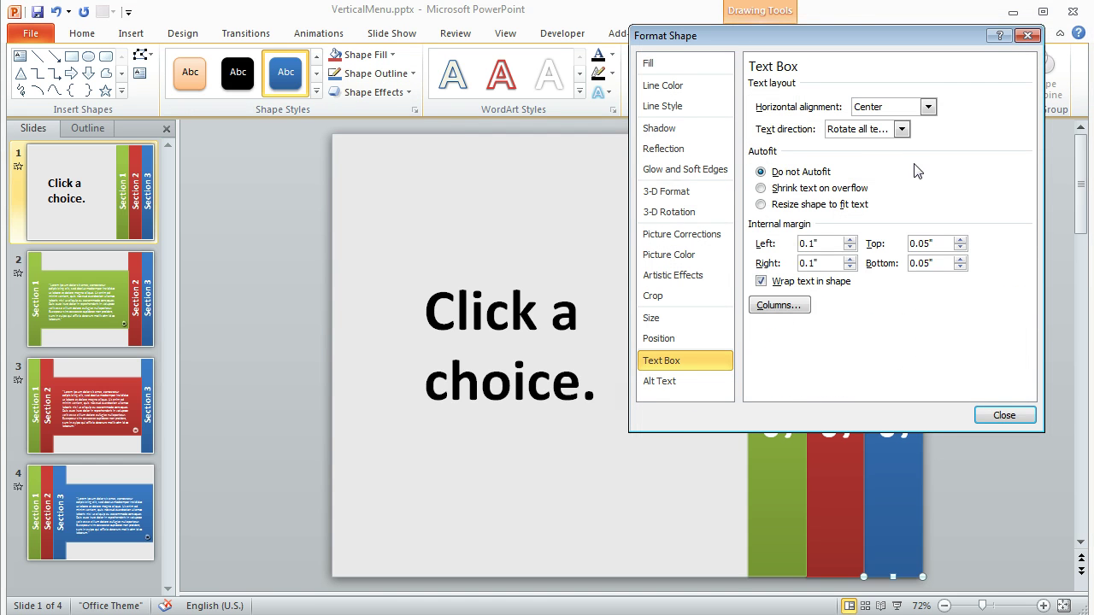
pyautogui.click(902, 129)
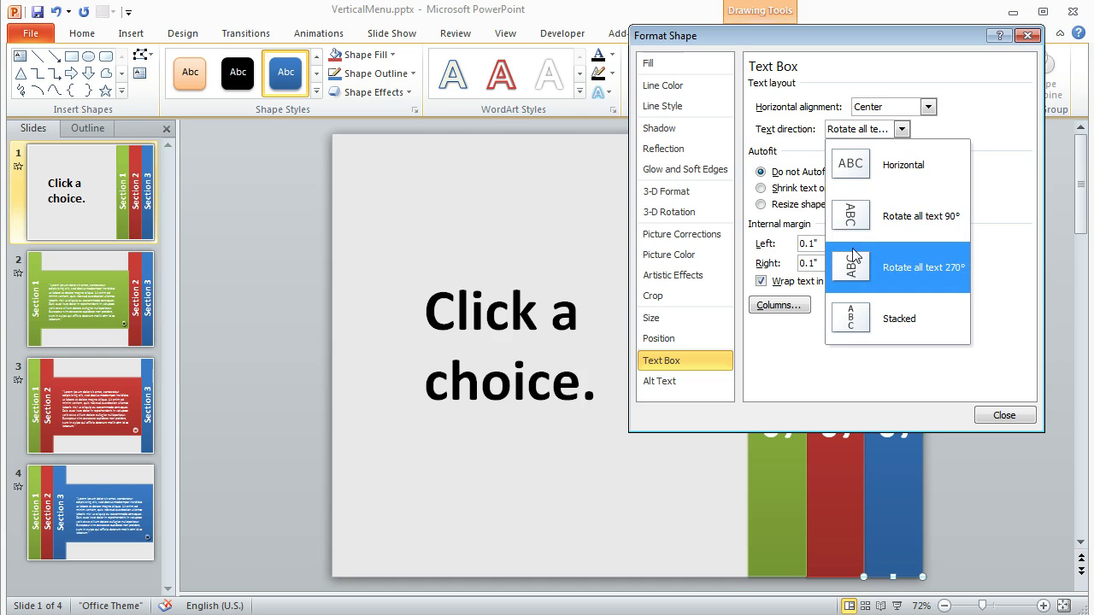
pyautogui.click(1004, 415)
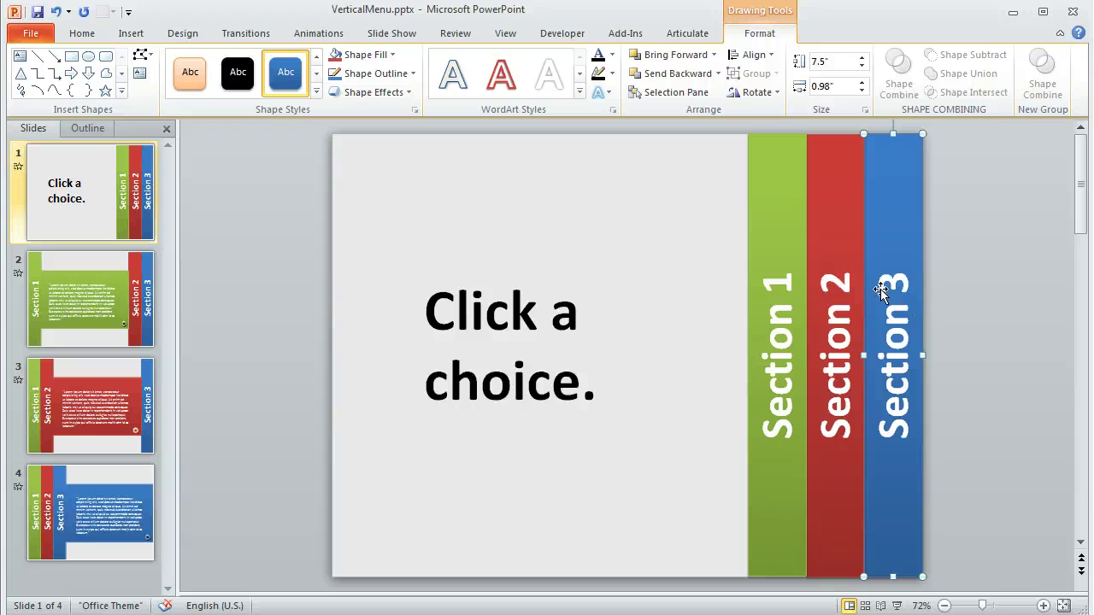
pyautogui.click(316, 92)
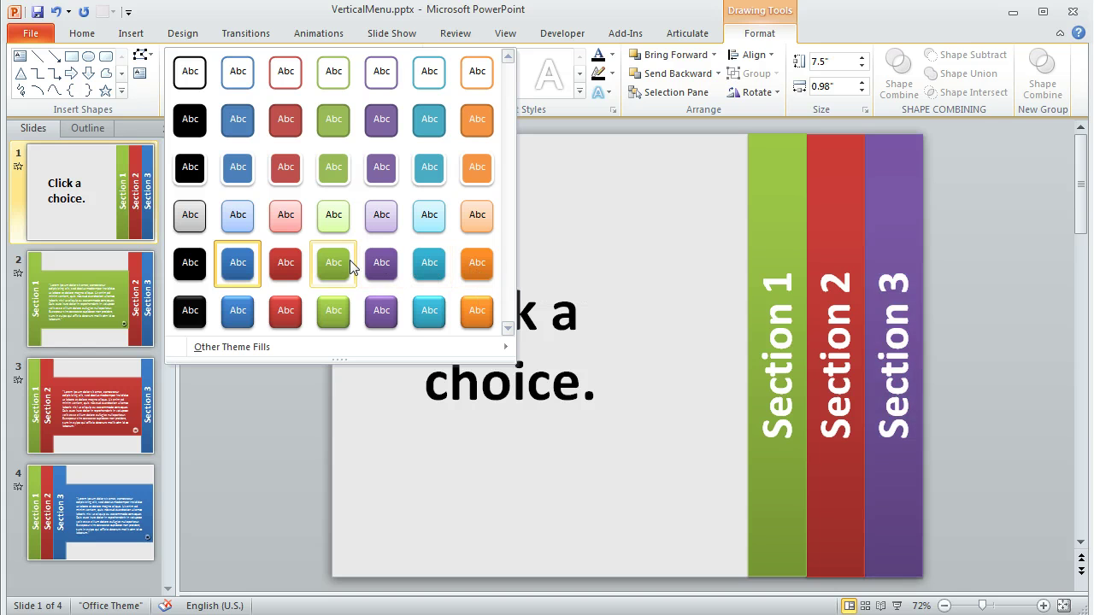
pyautogui.click(310, 453)
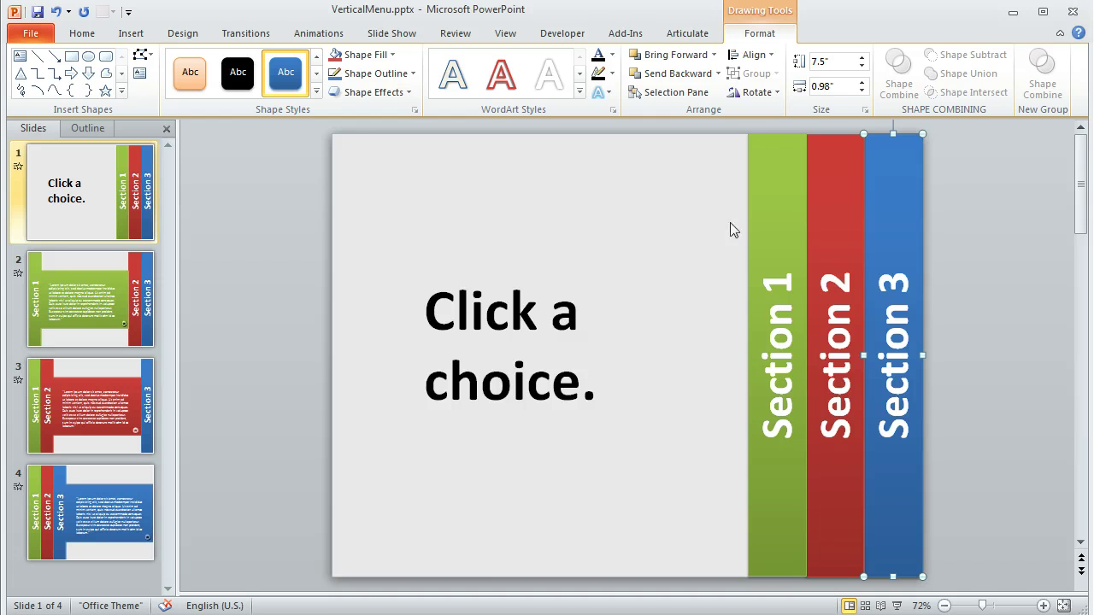
# Step: Look through section slides 2, 3 and 4, then return to slide 3
pyautogui.click(90, 307)
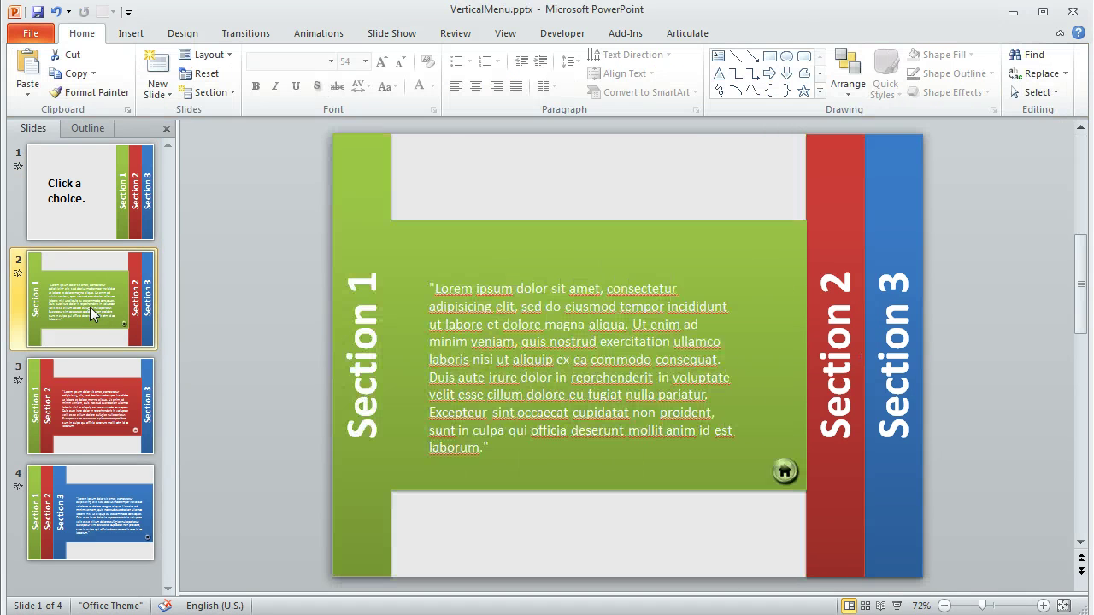
pyautogui.click(101, 415)
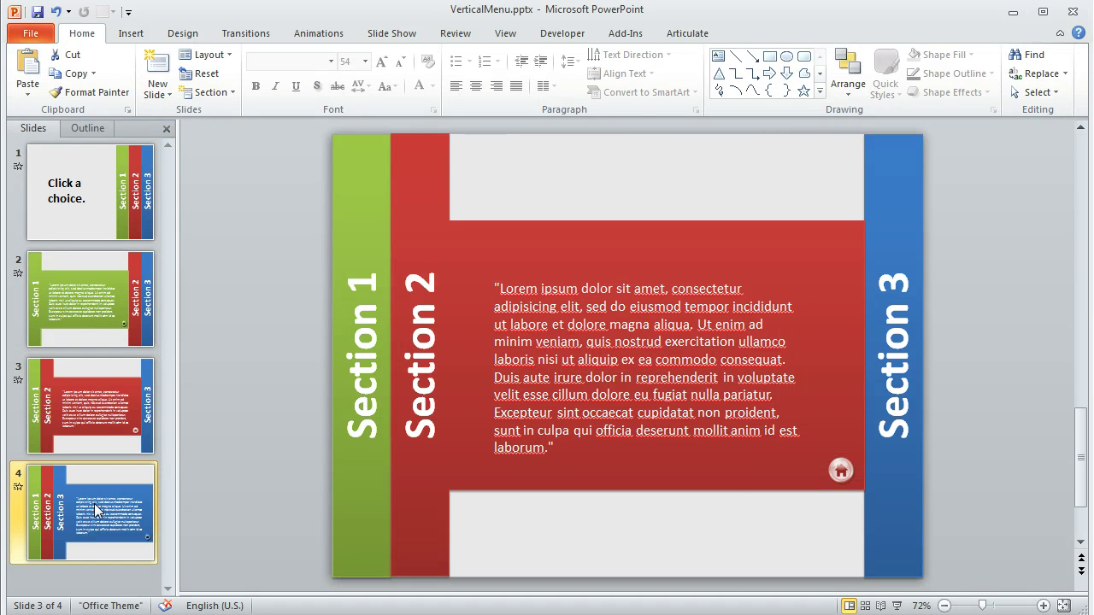
pyautogui.click(95, 510)
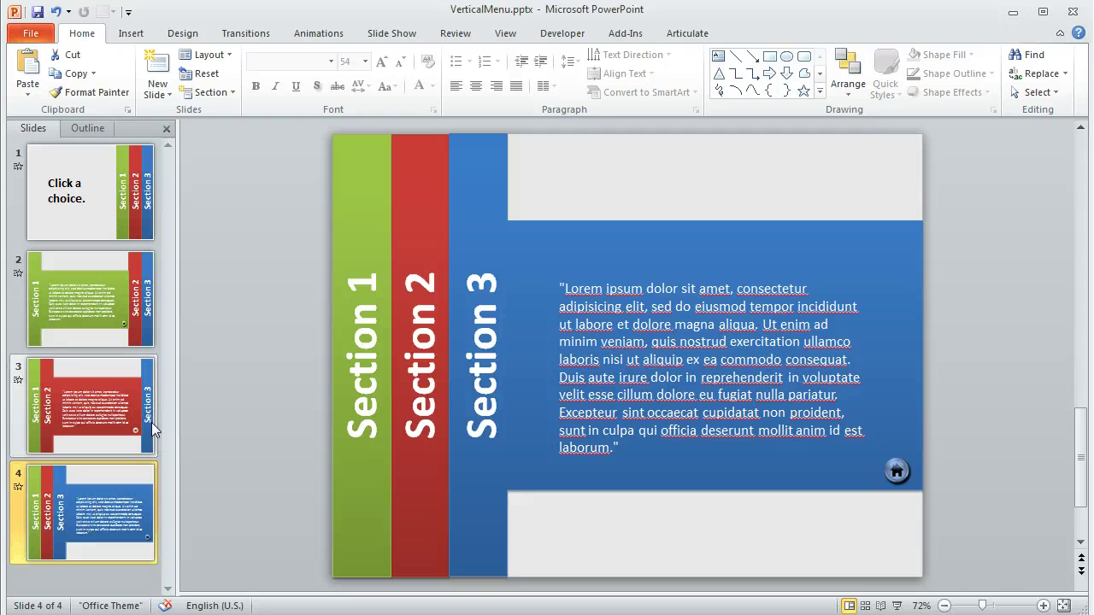
pyautogui.click(112, 365)
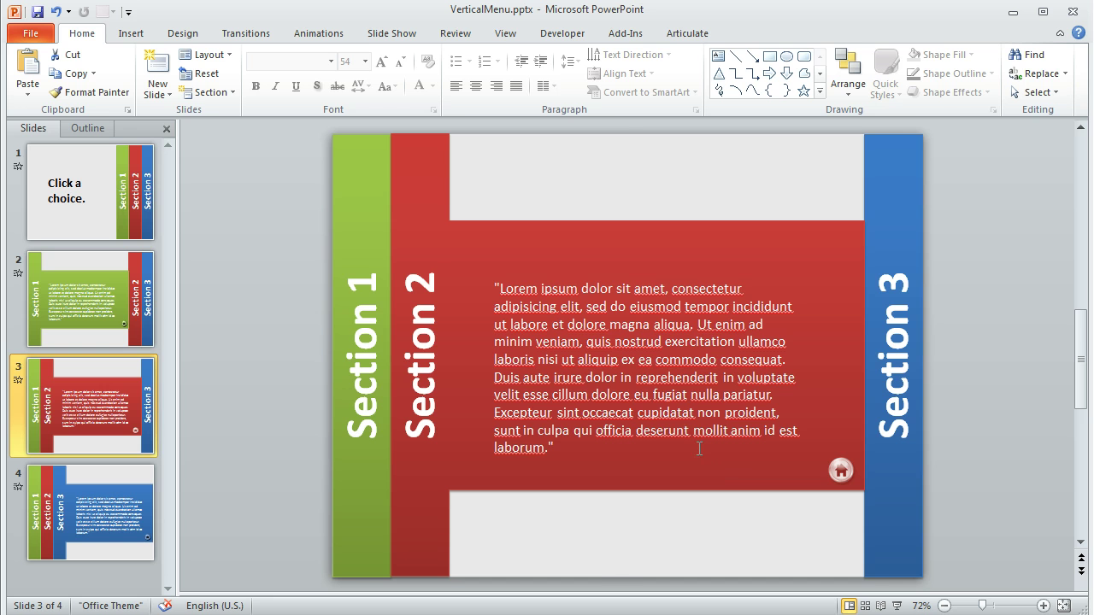
# Step: Inspect slide 3's Section 2 text, Lorem ipsum box and home icon
pyautogui.click(420, 314)
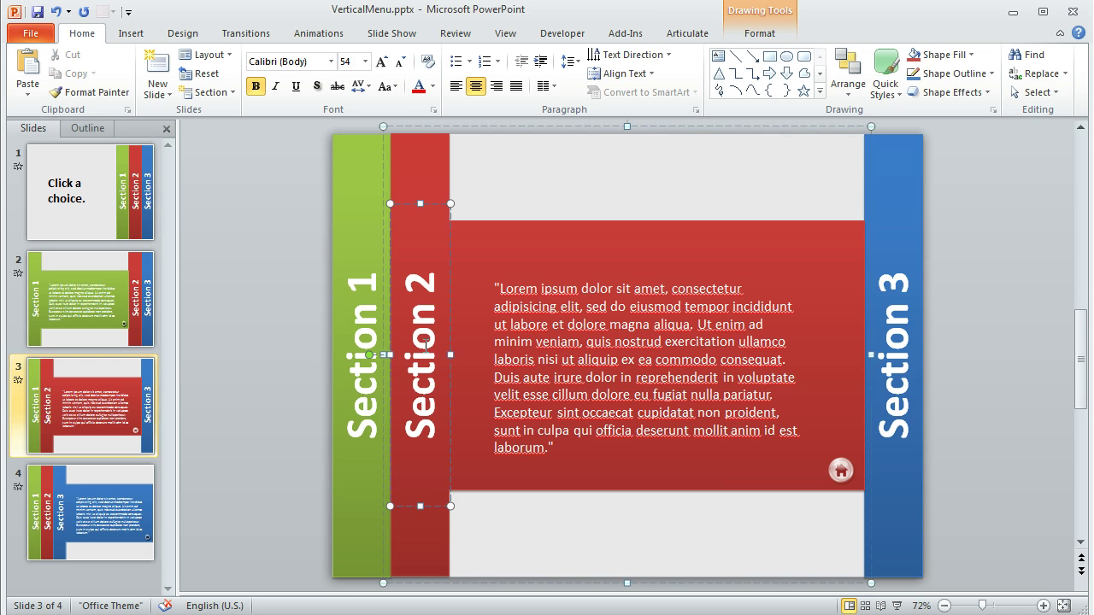
pyautogui.click(599, 314)
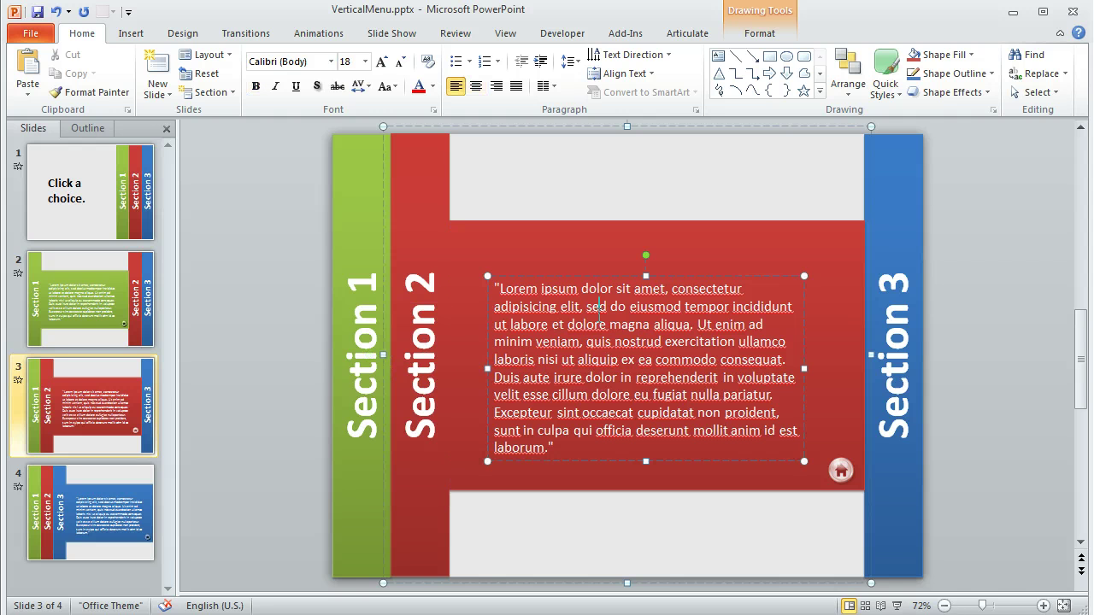
pyautogui.click(842, 469)
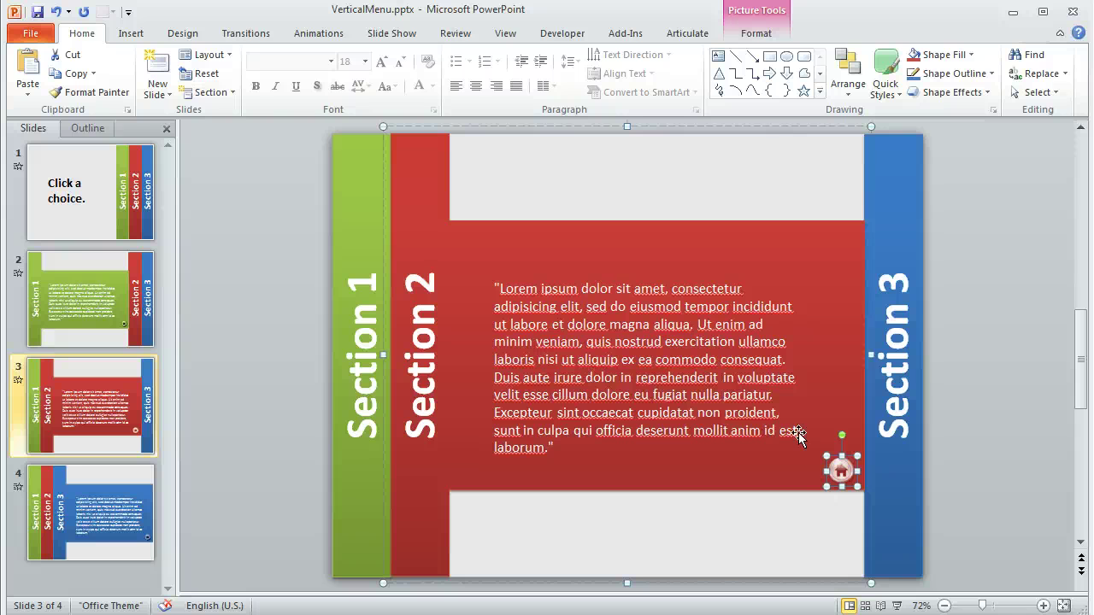
# Step: Confirm the home icon's hyperlink to Slide 1 in this document, then go to slide 2
pyautogui.click(135, 32)
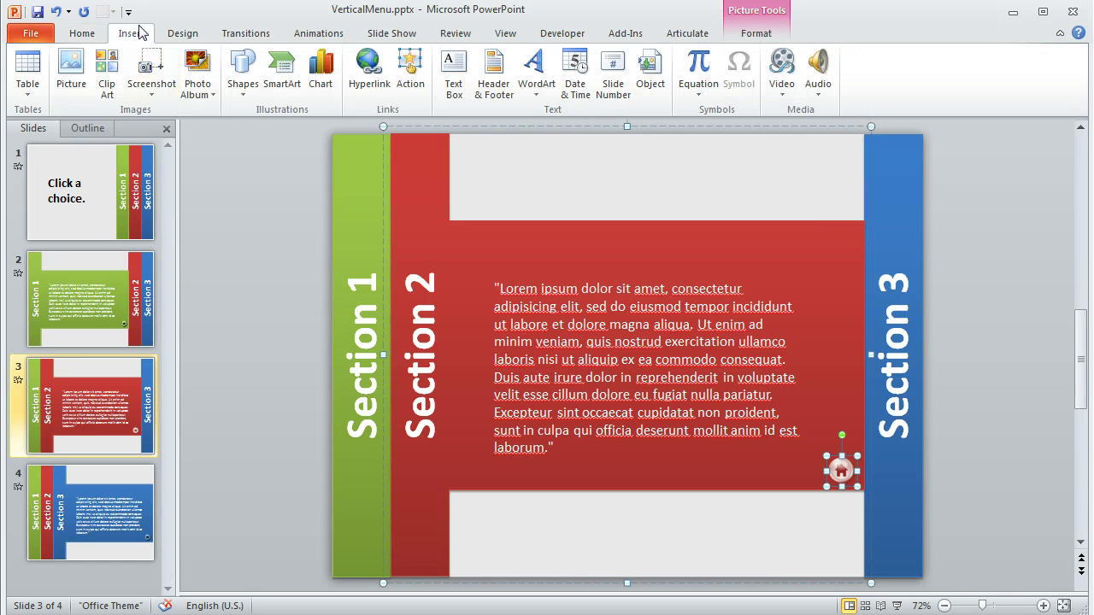
pyautogui.click(368, 68)
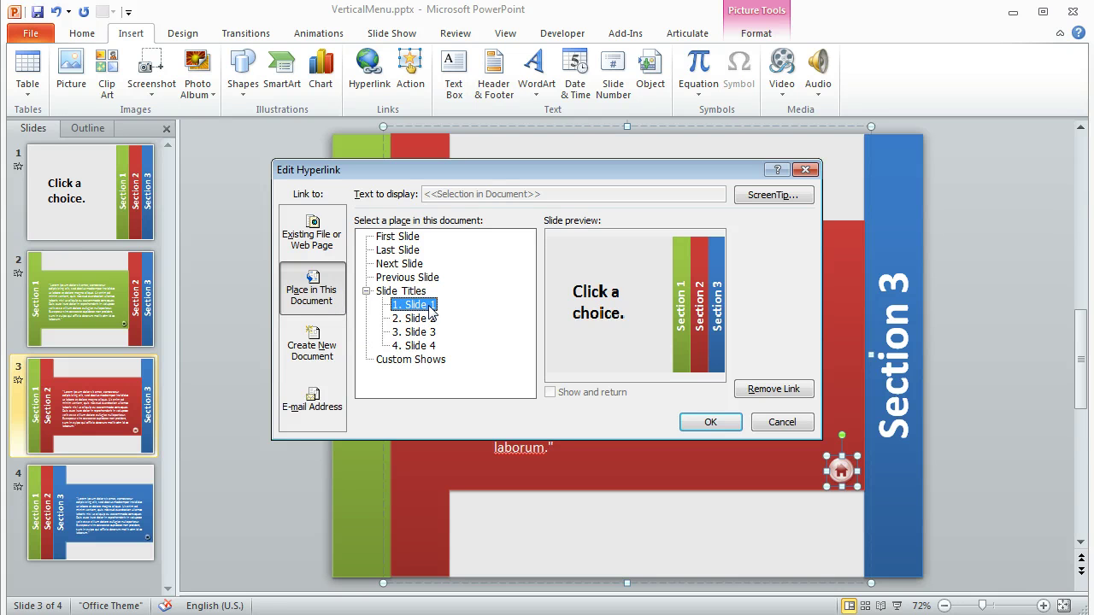
pyautogui.click(690, 425)
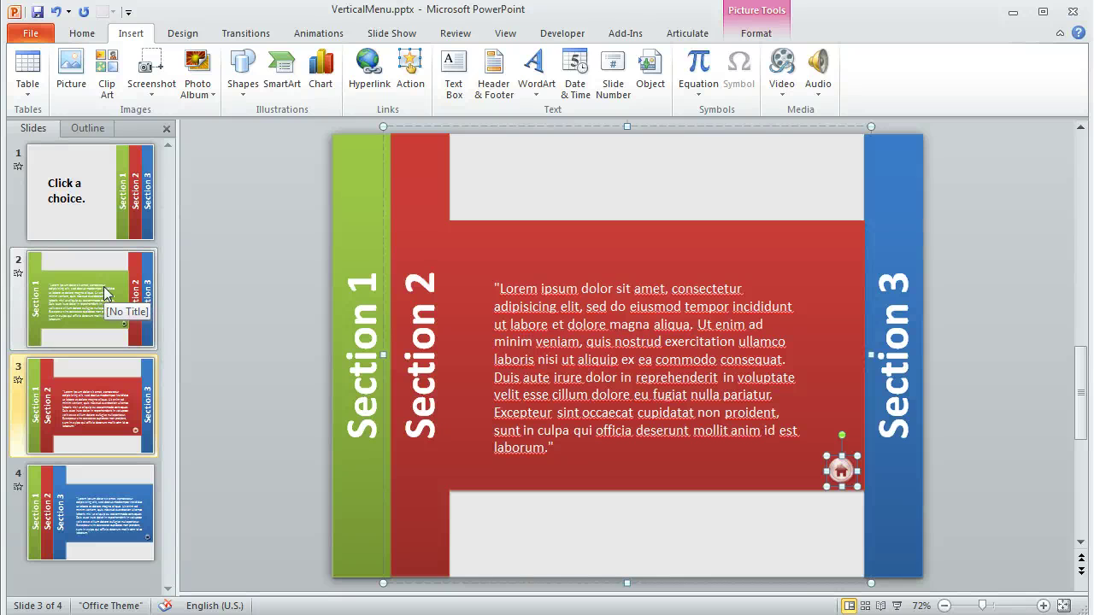
pyautogui.click(107, 294)
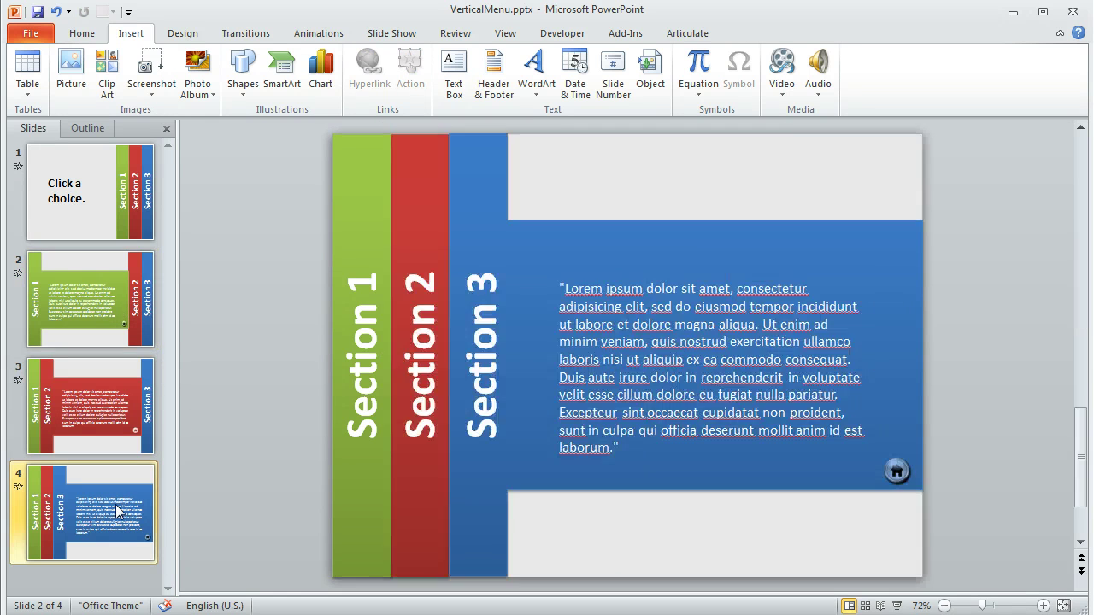
pyautogui.click(124, 508)
pyautogui.click(93, 323)
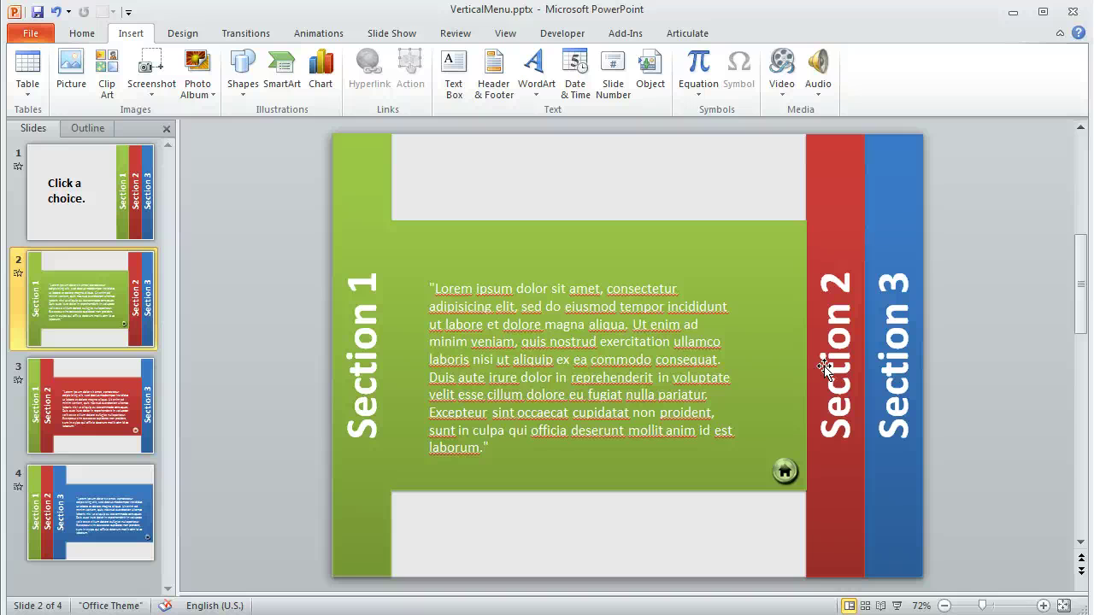
pyautogui.click(478, 237)
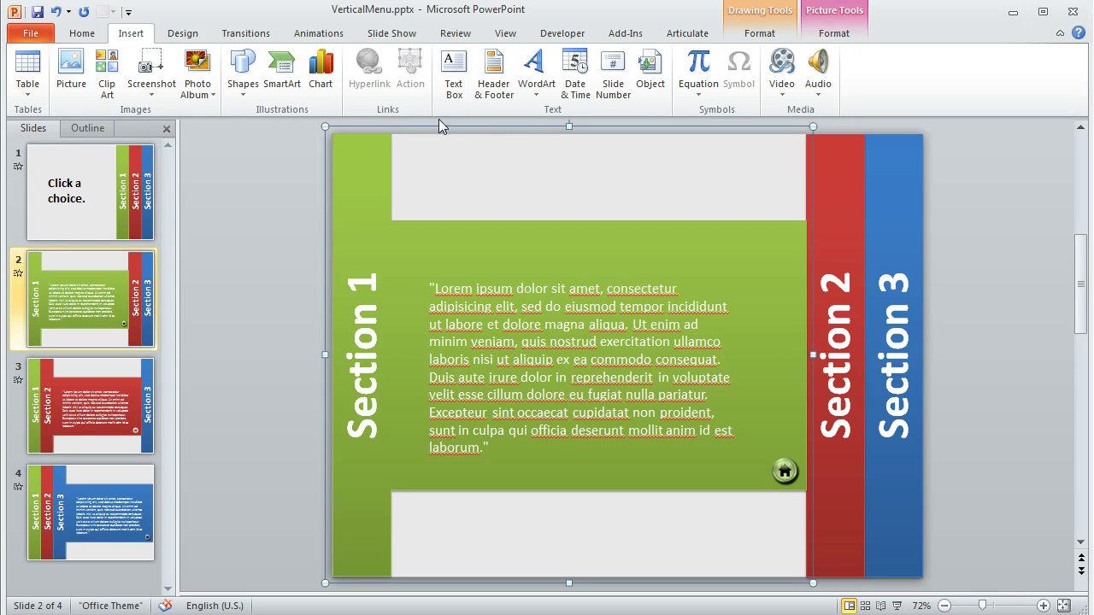
pyautogui.click(362, 157)
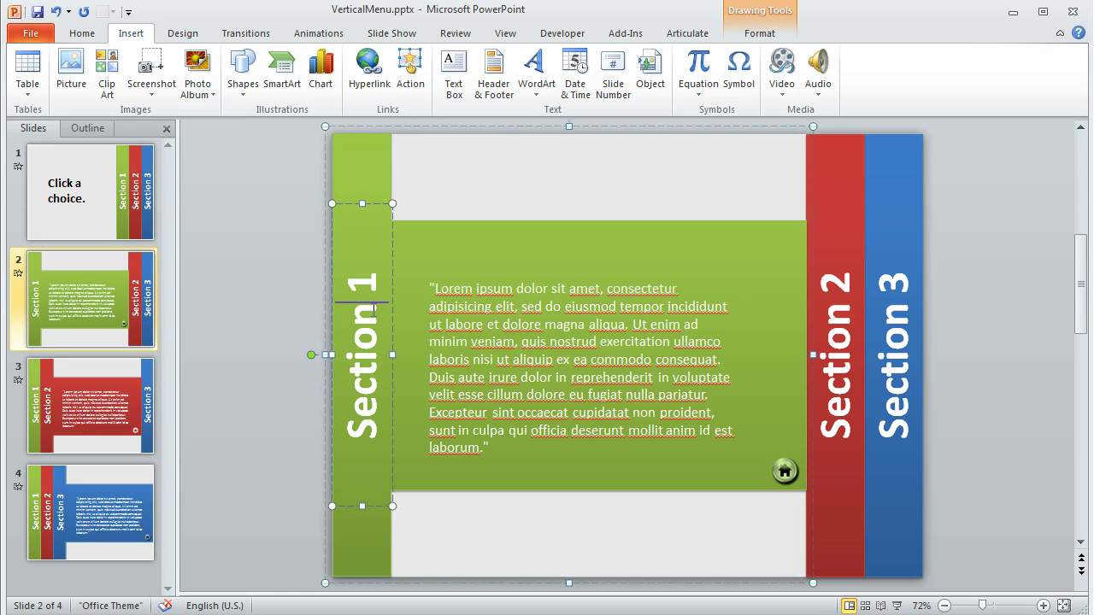
pyautogui.click(519, 303)
pyautogui.click(786, 471)
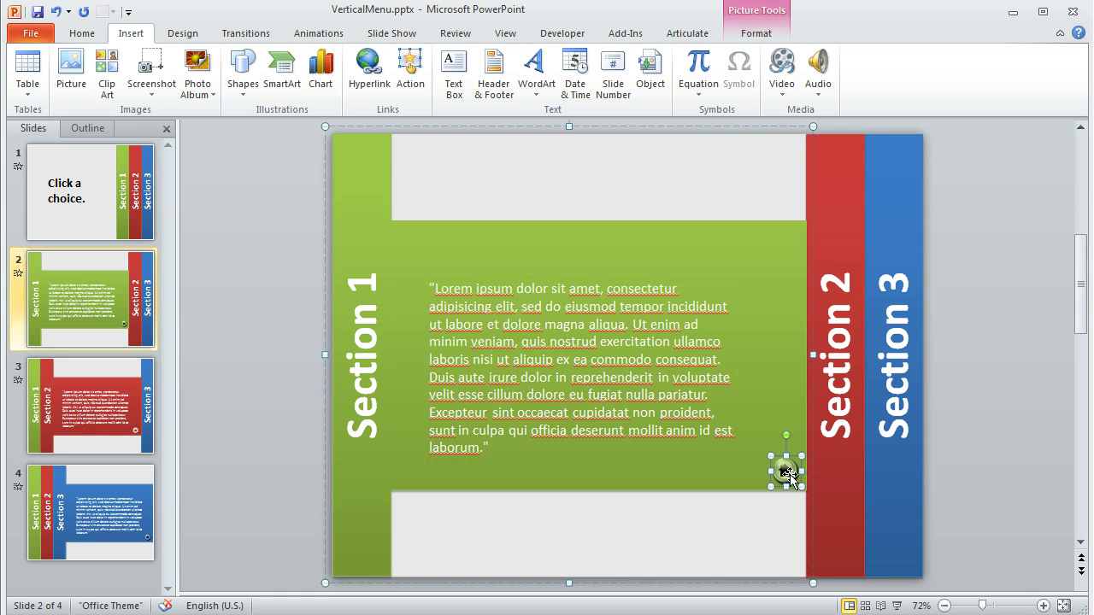
pyautogui.click(437, 158)
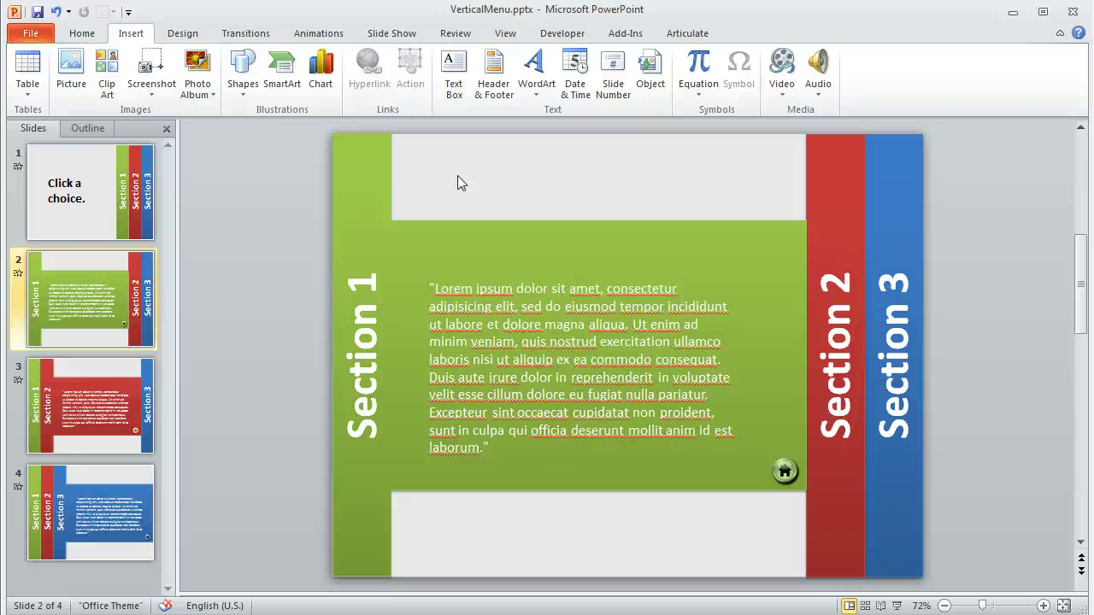
# Step: Give slide 2's green content group a Fade, With Previous, 00.25 duration; then view slides 3 and 4
pyautogui.click(377, 160)
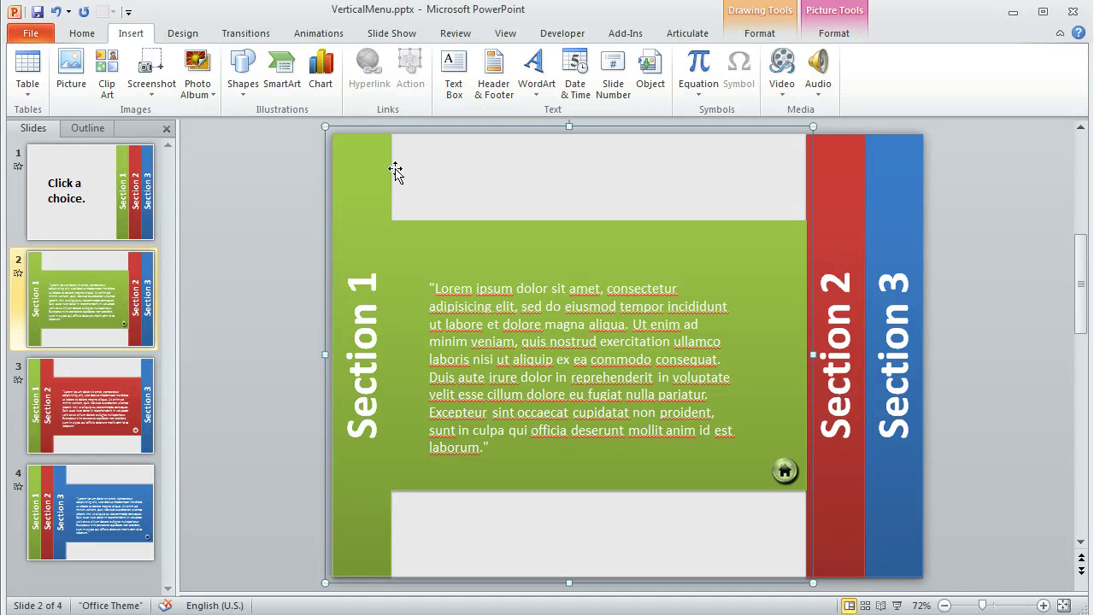
pyautogui.click(318, 34)
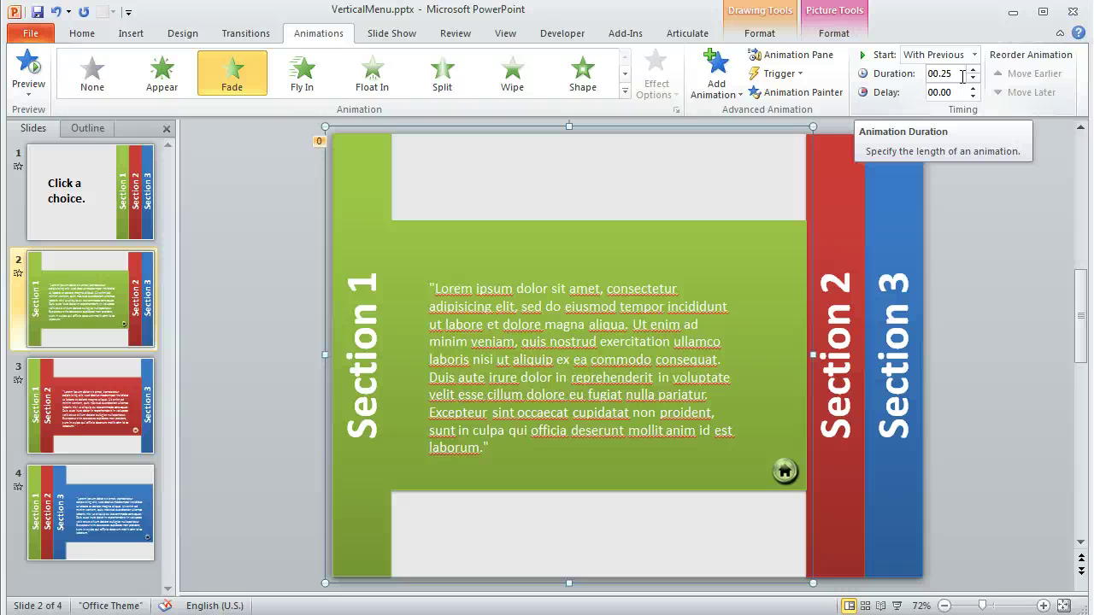
pyautogui.click(129, 405)
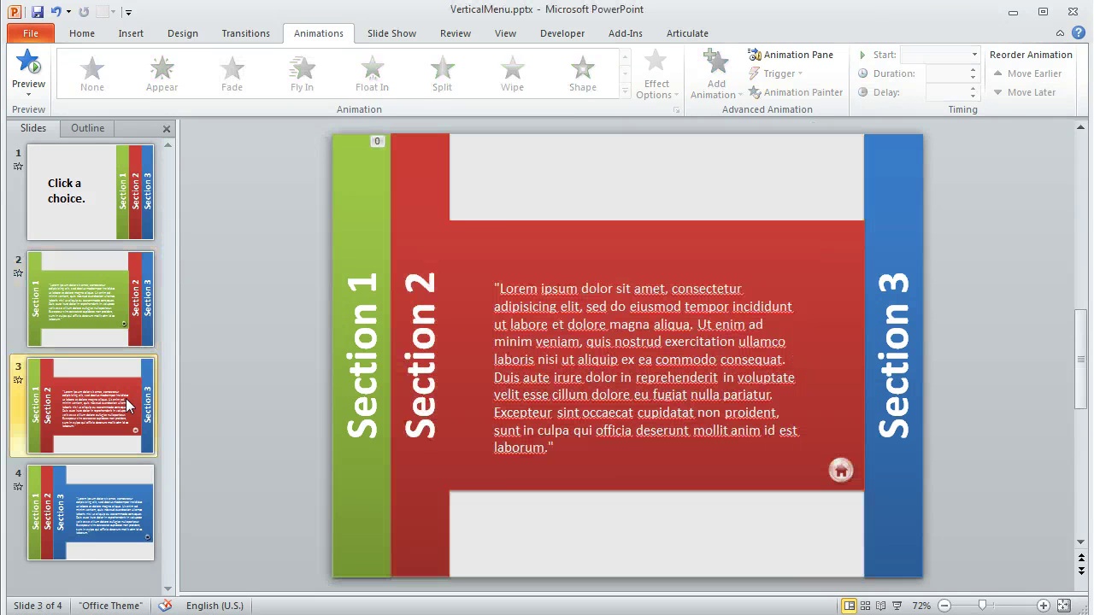
pyautogui.click(139, 511)
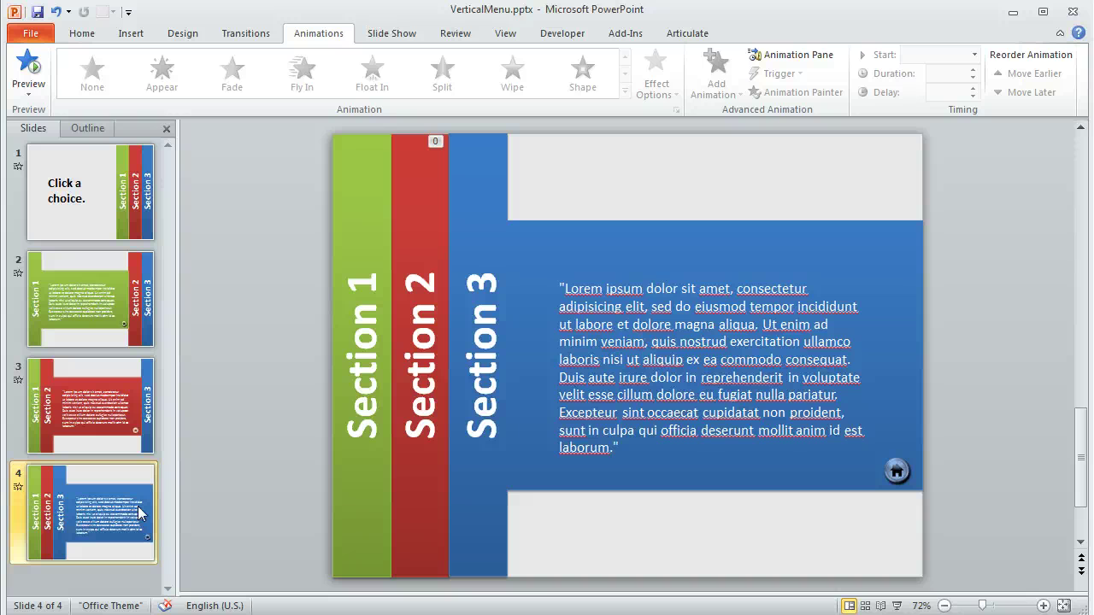
# Step: On slide 1, set the Section 1 hotspot's fill to 100% transparency with no line
pyautogui.click(96, 212)
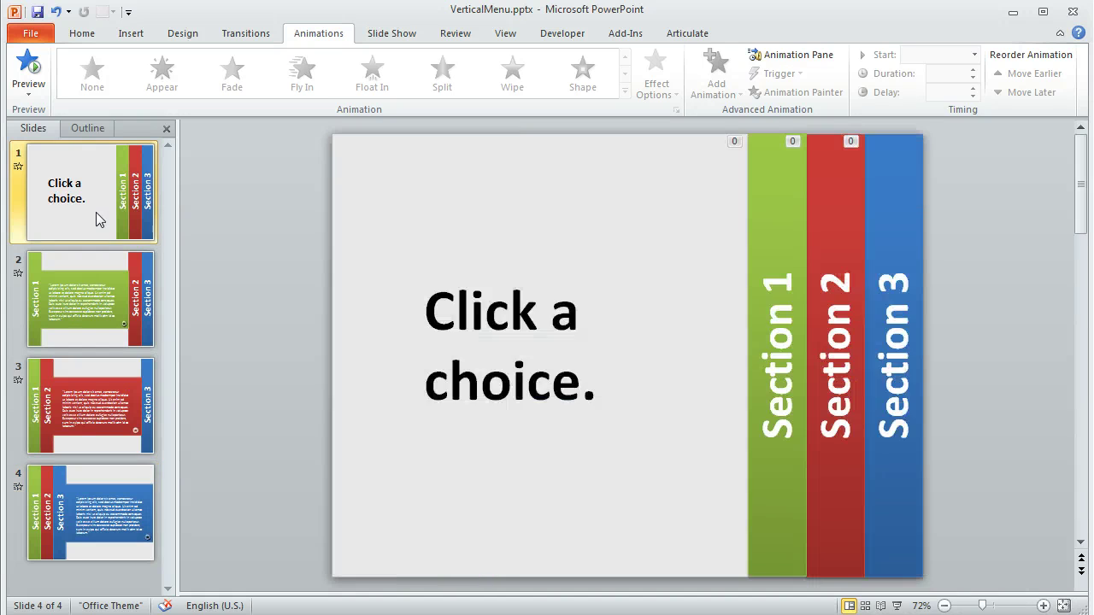
pyautogui.click(773, 182)
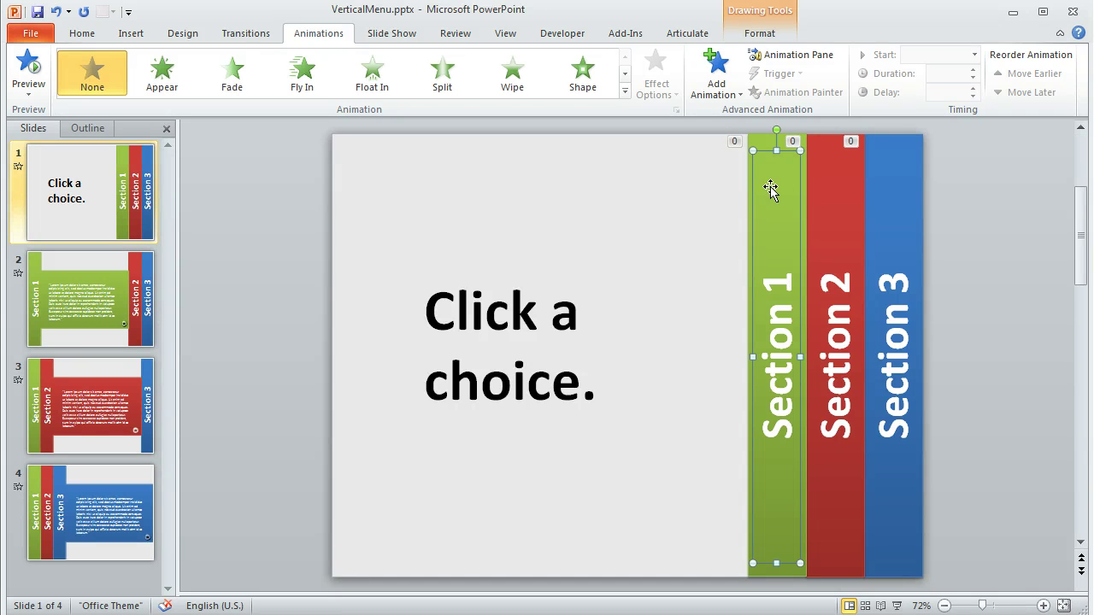
pyautogui.click(761, 36)
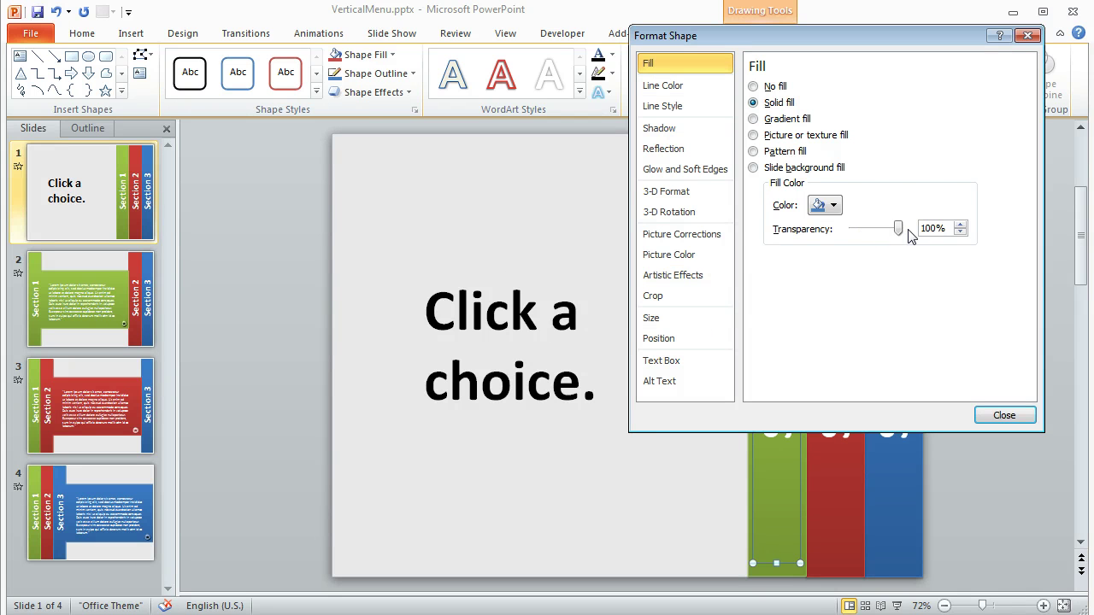
pyautogui.click(684, 85)
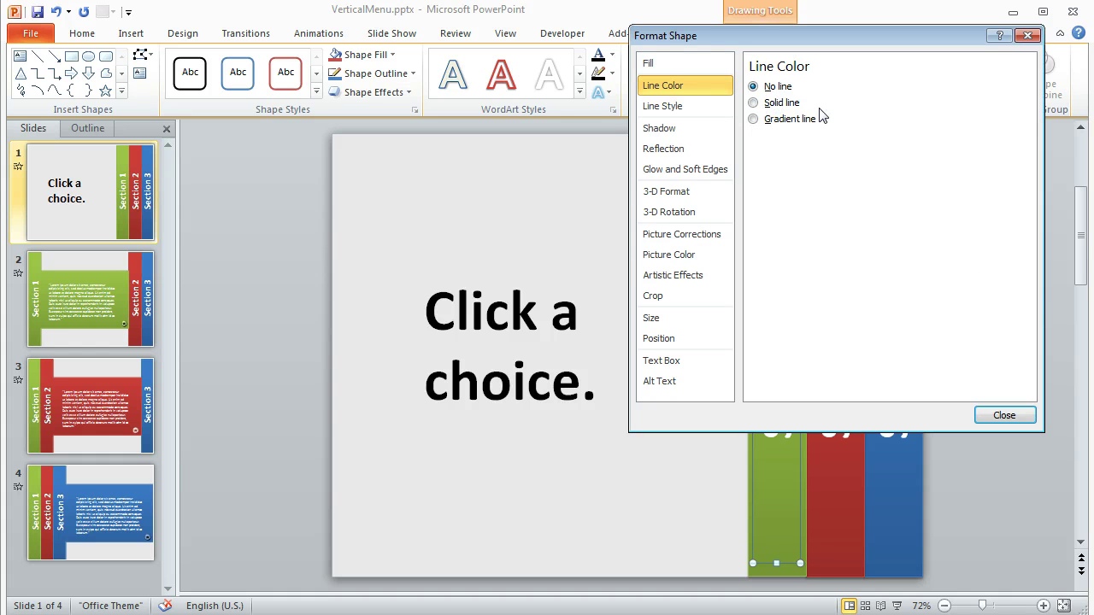
pyautogui.click(1005, 415)
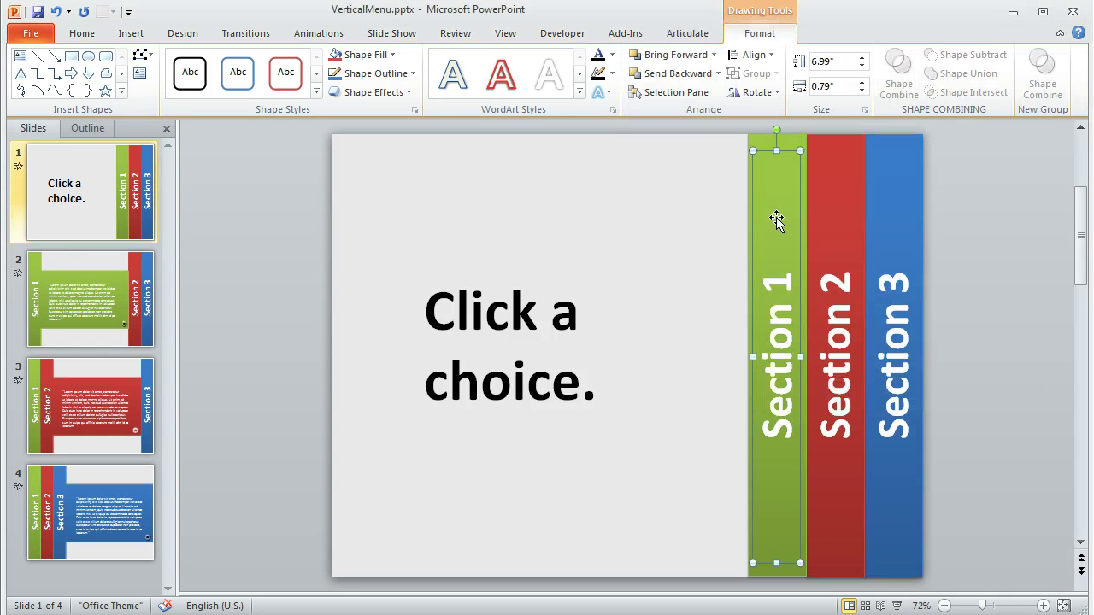
# Step: Hyperlink the Section 1 hotspot to '2. Slide 2' in this document
pyautogui.click(131, 33)
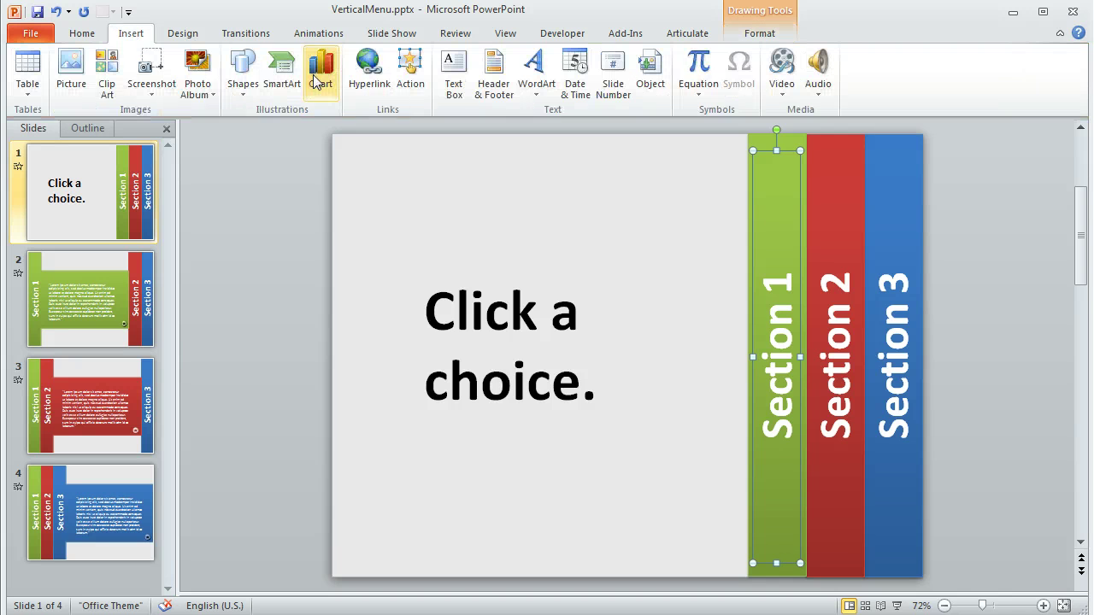
pyautogui.click(370, 72)
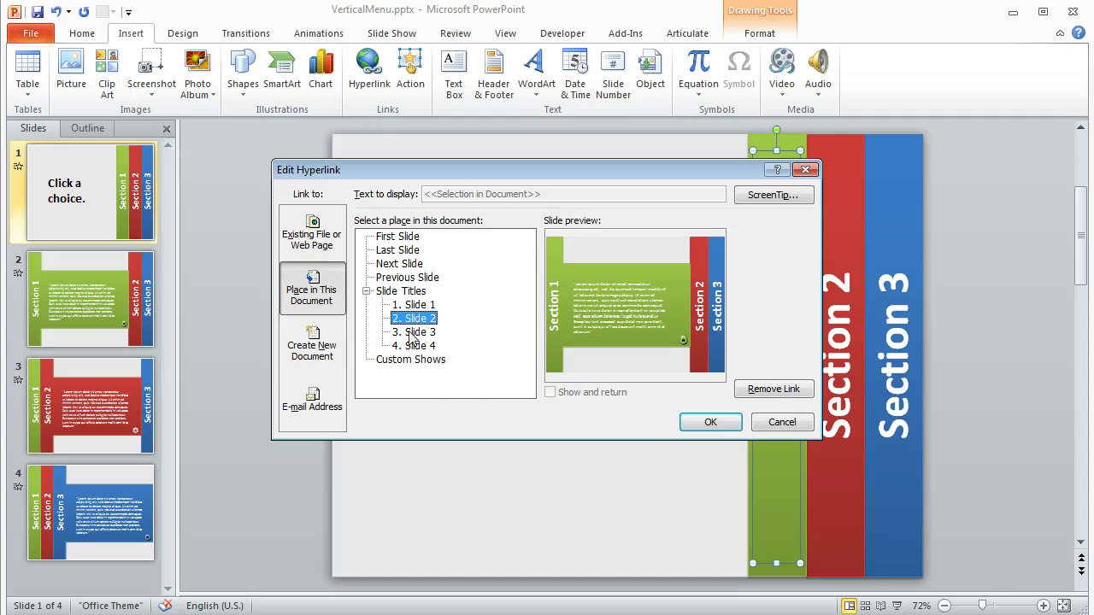
pyautogui.click(708, 422)
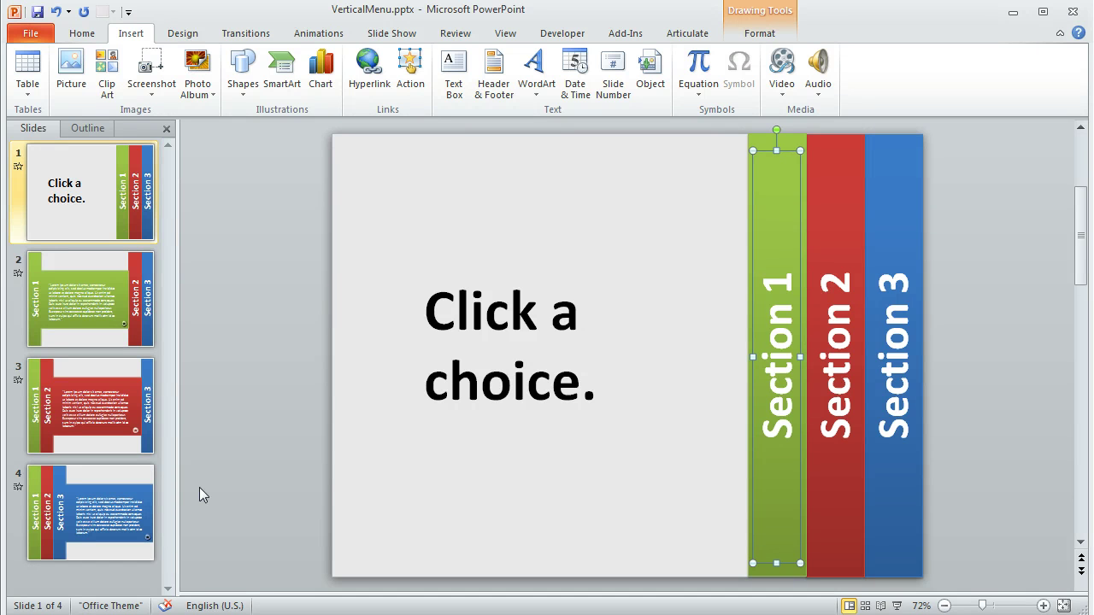
pyautogui.click(106, 420)
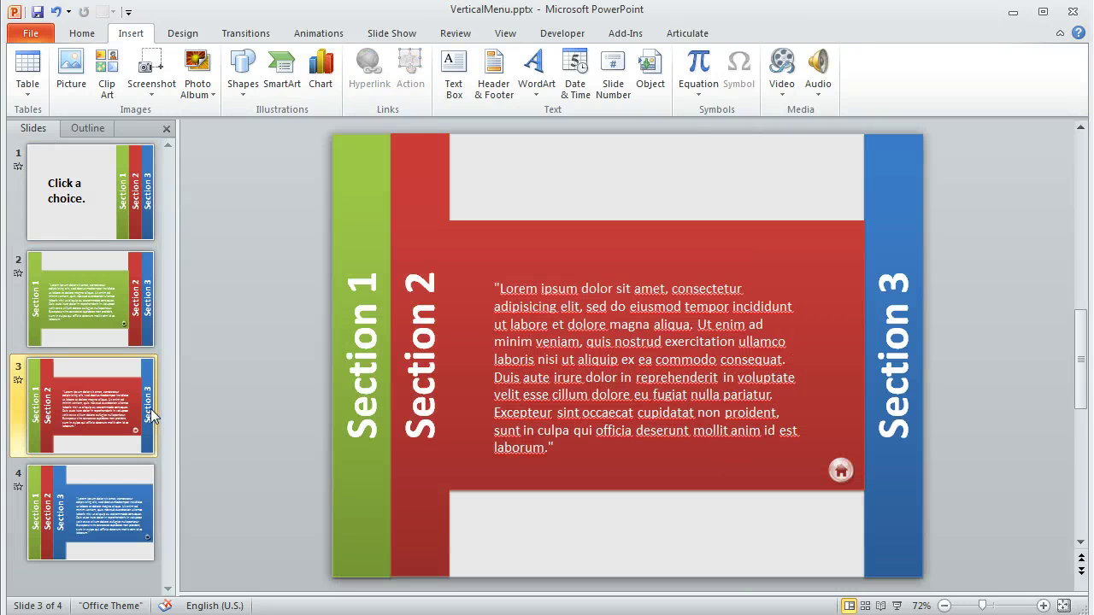
pyautogui.click(354, 210)
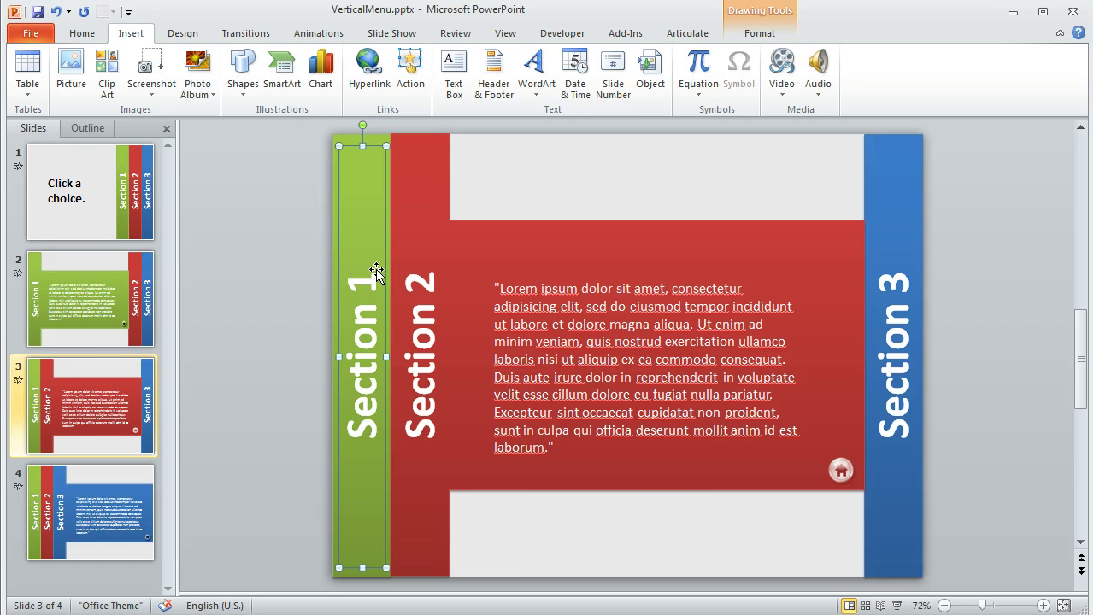
pyautogui.click(112, 212)
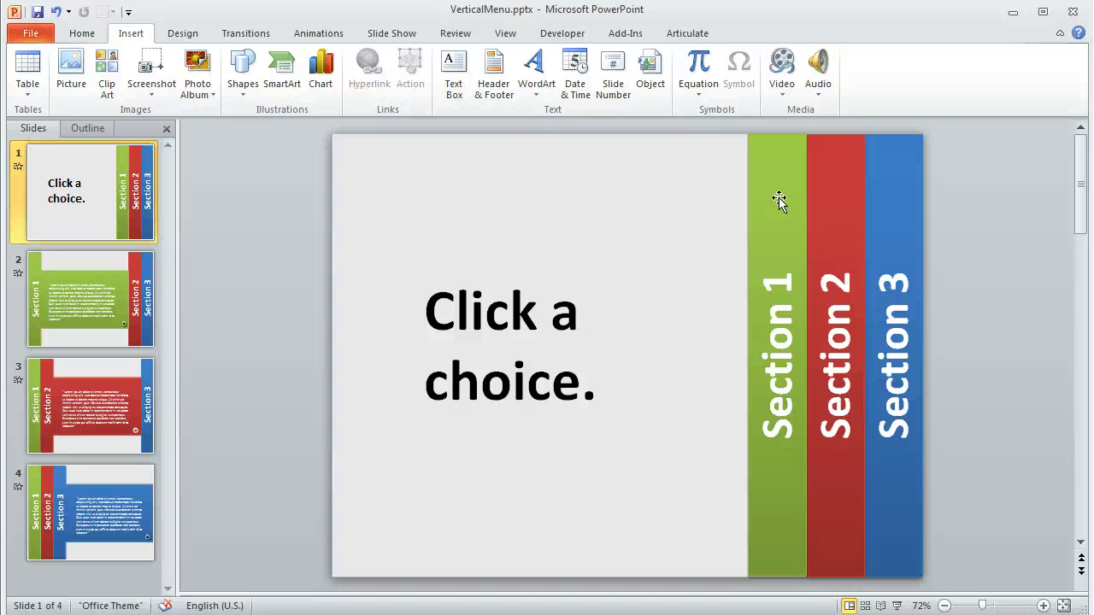
# Step: Apply SimpleSlideOnlyTemplate, starting in slide only view with every player control unchecked
pyautogui.click(289, 197)
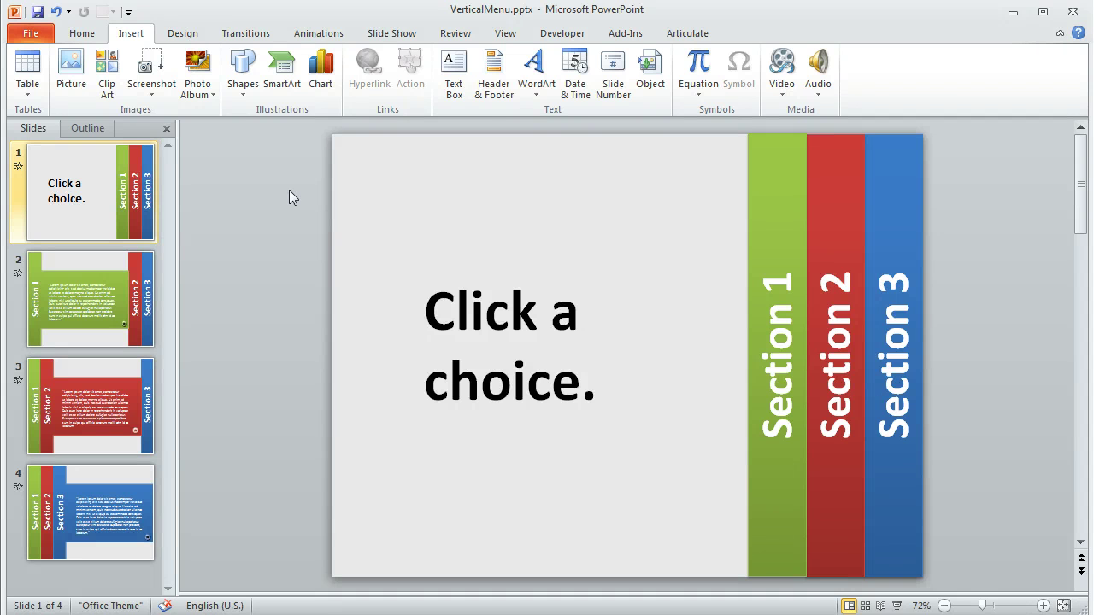
pyautogui.click(688, 35)
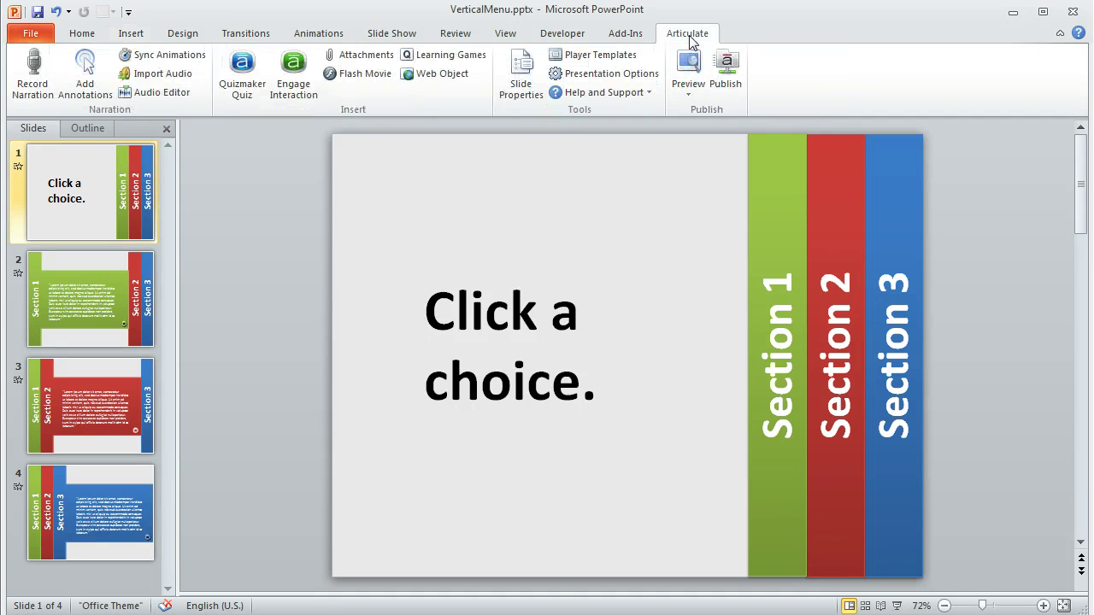
pyautogui.click(609, 57)
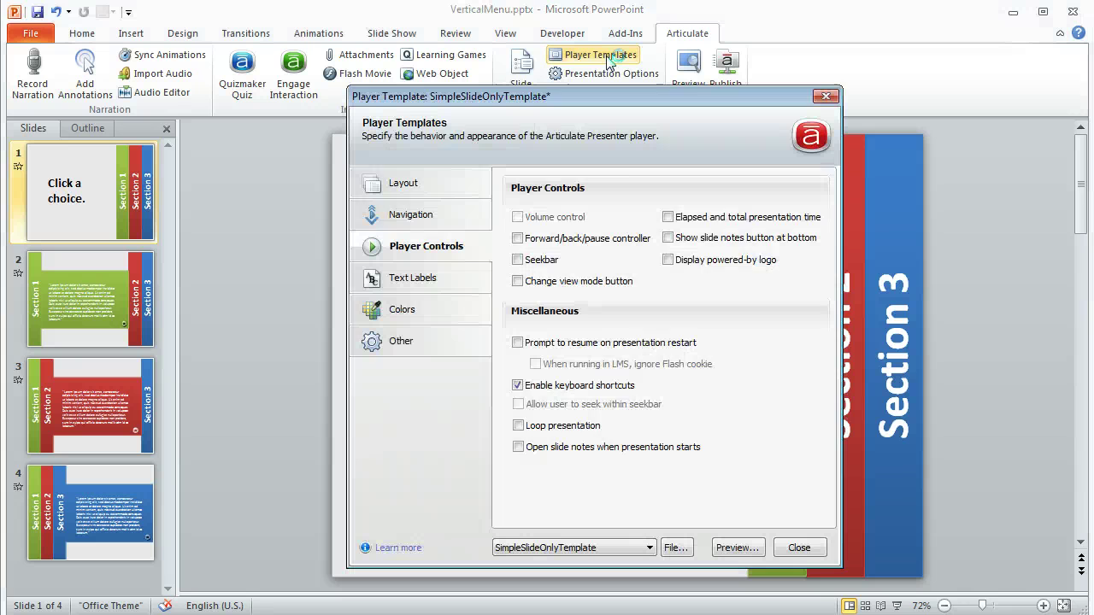
pyautogui.click(429, 193)
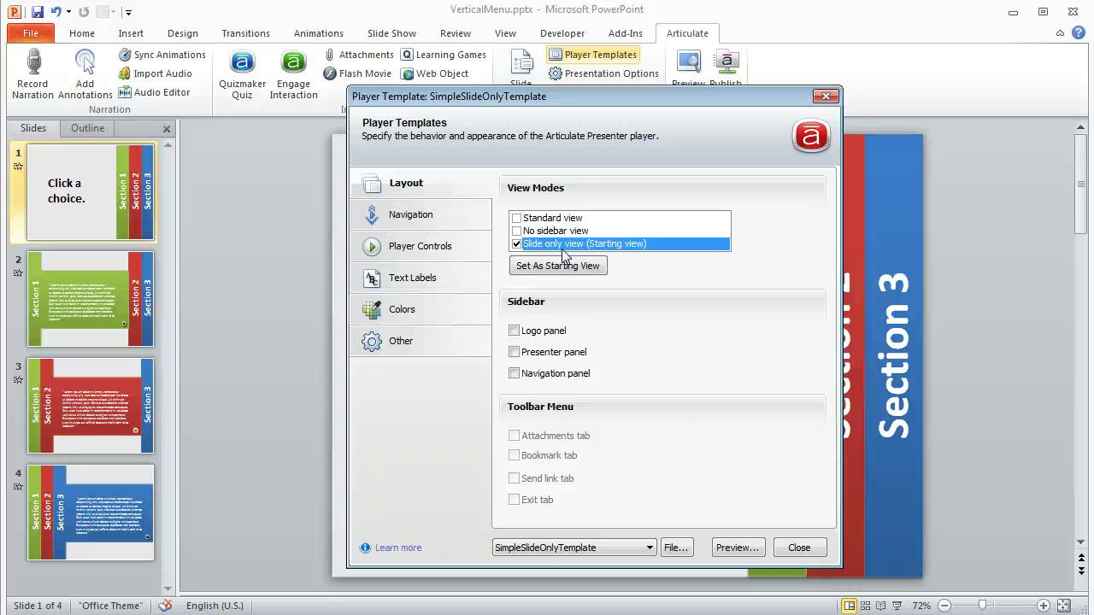
pyautogui.click(427, 255)
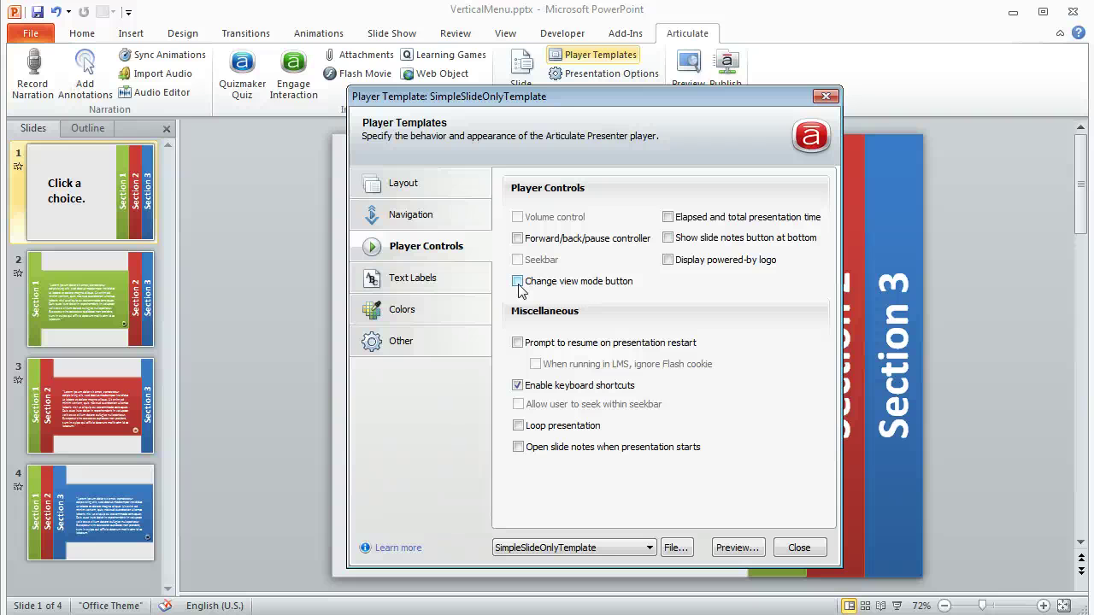
pyautogui.click(810, 548)
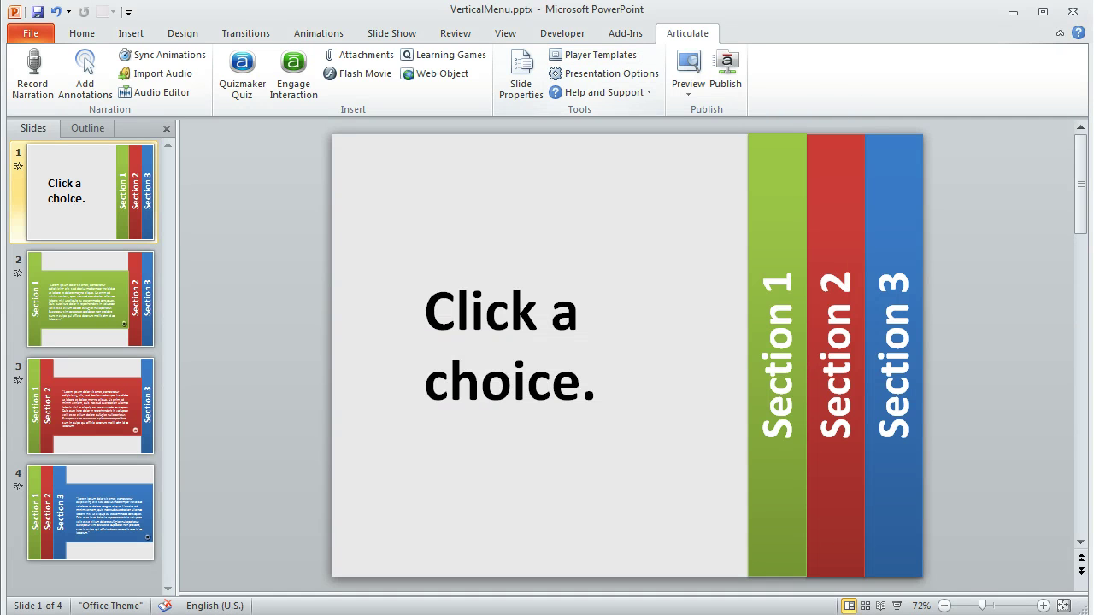